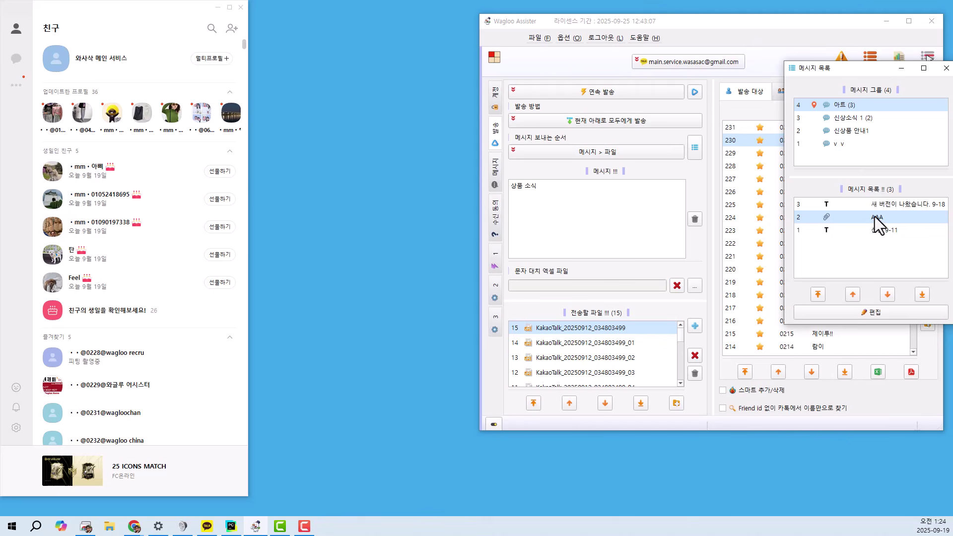
Load the saved AAA message from the 아트 group and send it consecutively to everyone from list entry 231 down.
{"action": "double_click", "coordinate": [884, 217]}
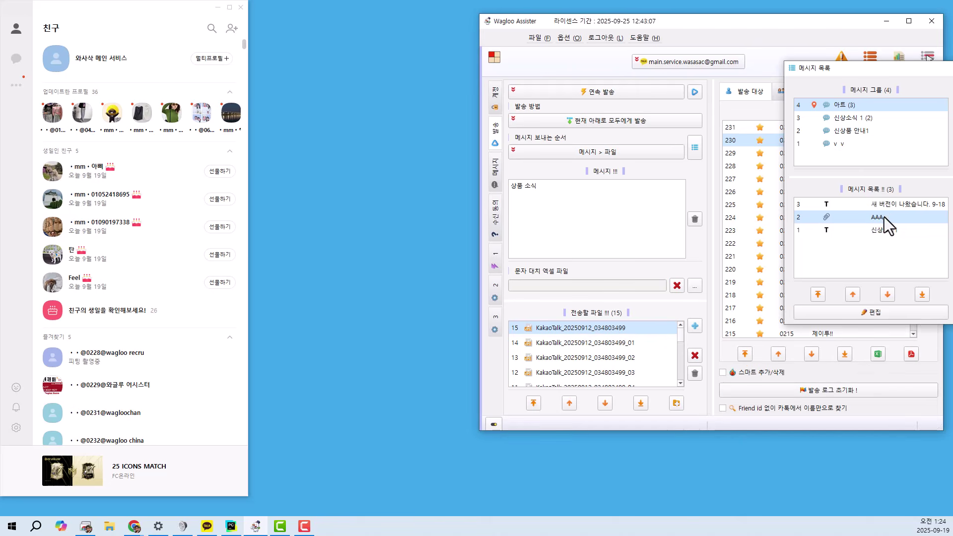
{"action": "left_click_drag", "start_coordinate": [546, 188], "coordinate": [512, 187]}
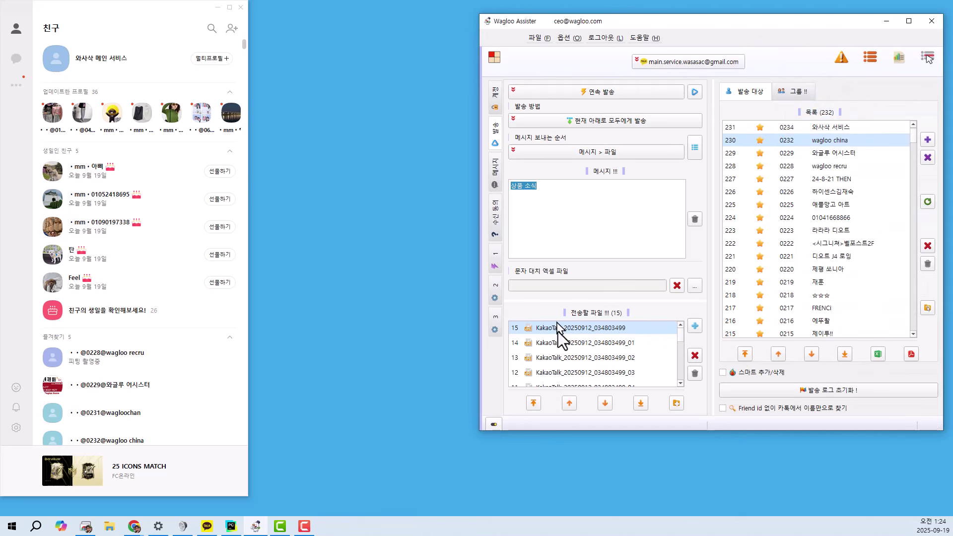
{"action": "left_click", "coordinate": [819, 127]}
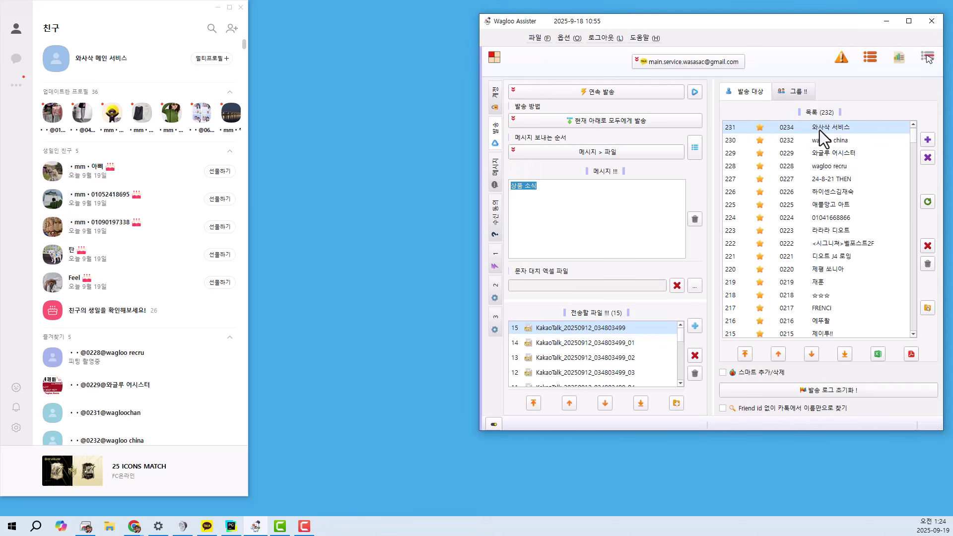
{"action": "left_click", "coordinate": [695, 92]}
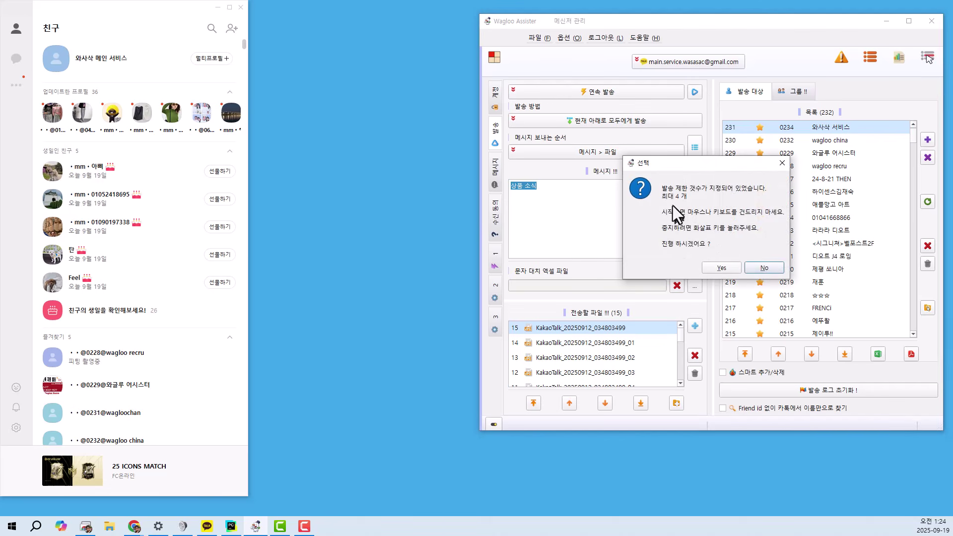
{"action": "left_click", "coordinate": [722, 267]}
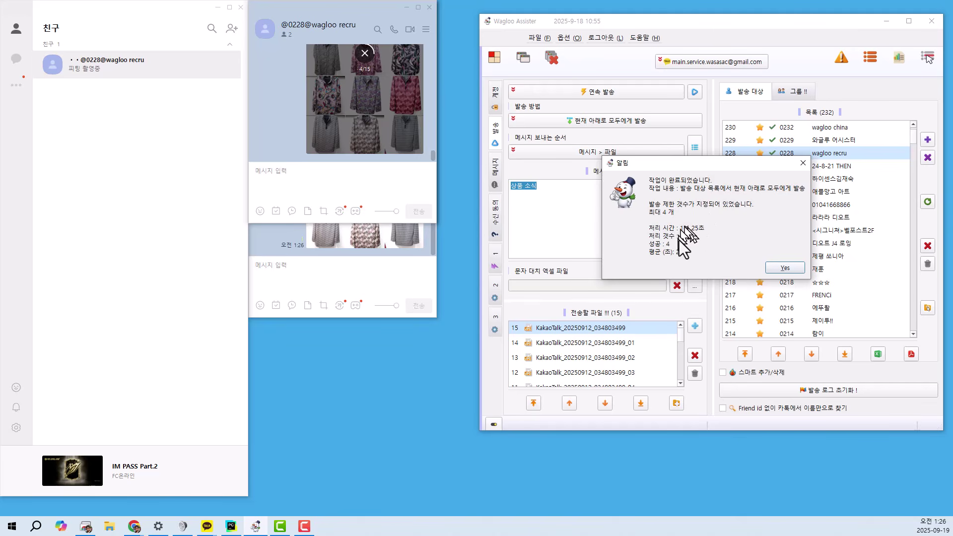
{"action": "left_click_drag", "start_coordinate": [717, 167], "coordinate": [602, 200]}
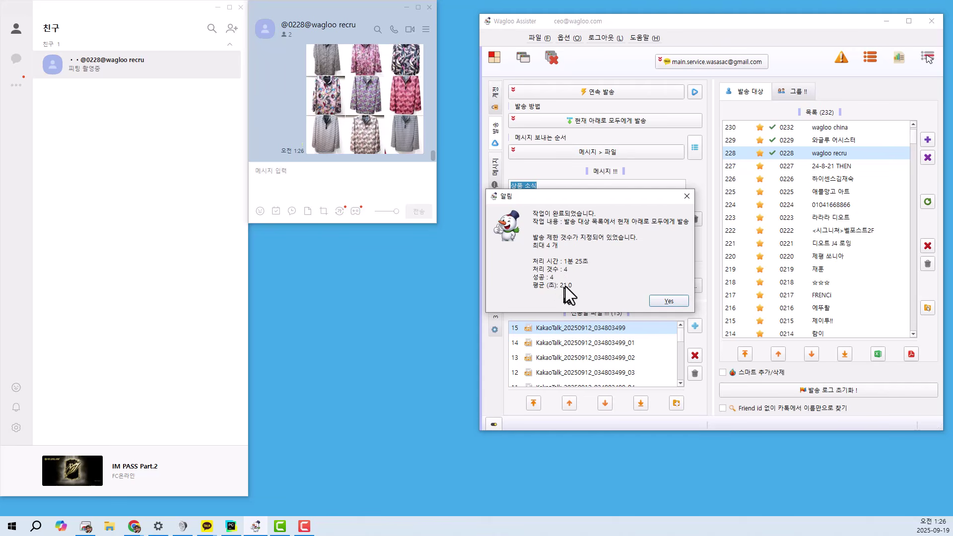
{"action": "left_click", "coordinate": [668, 301]}
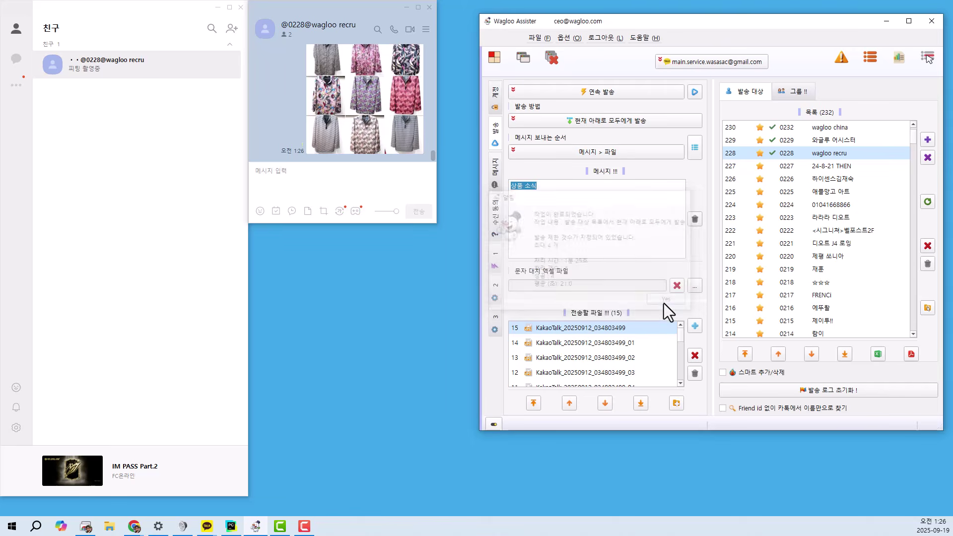
{"action": "left_click", "coordinate": [634, 92]}
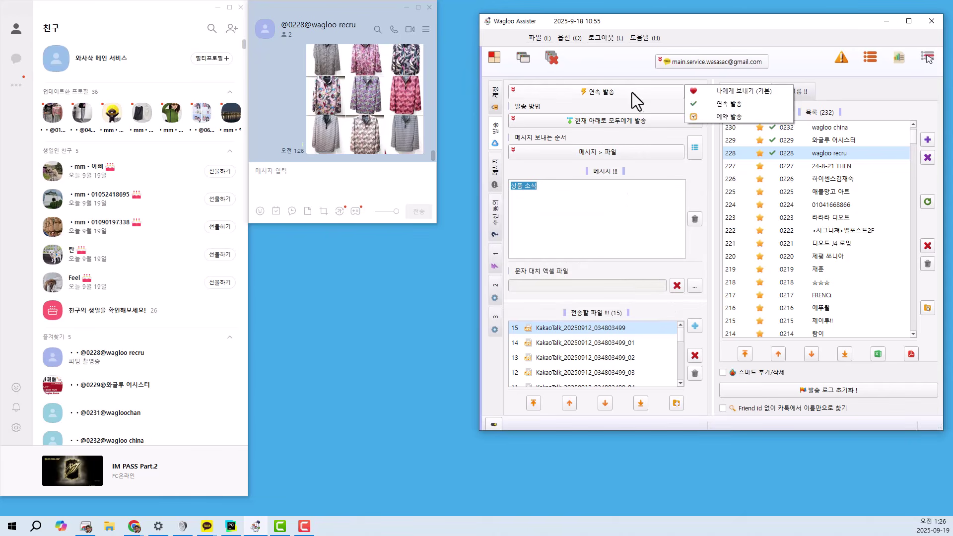
{"action": "left_click", "coordinate": [730, 122]}
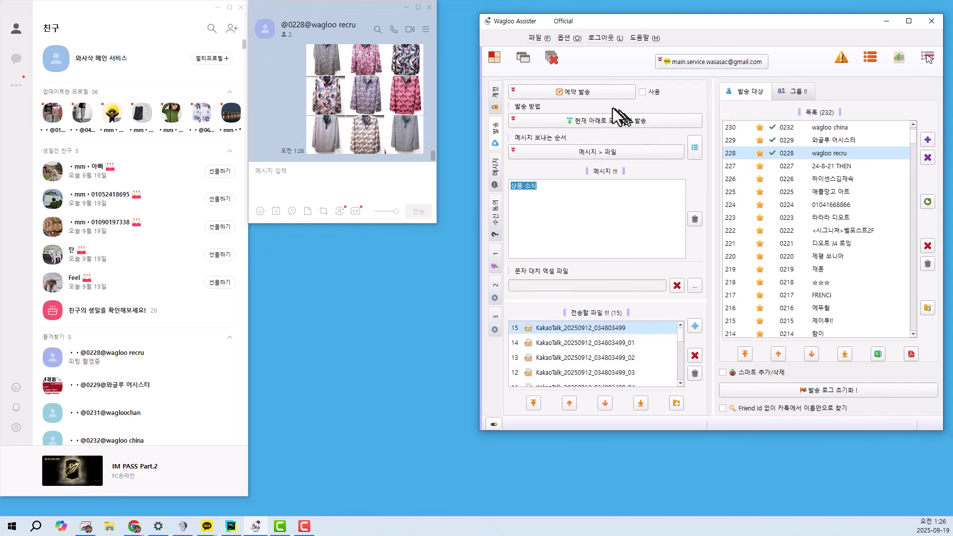
{"action": "left_click", "coordinate": [643, 93]}
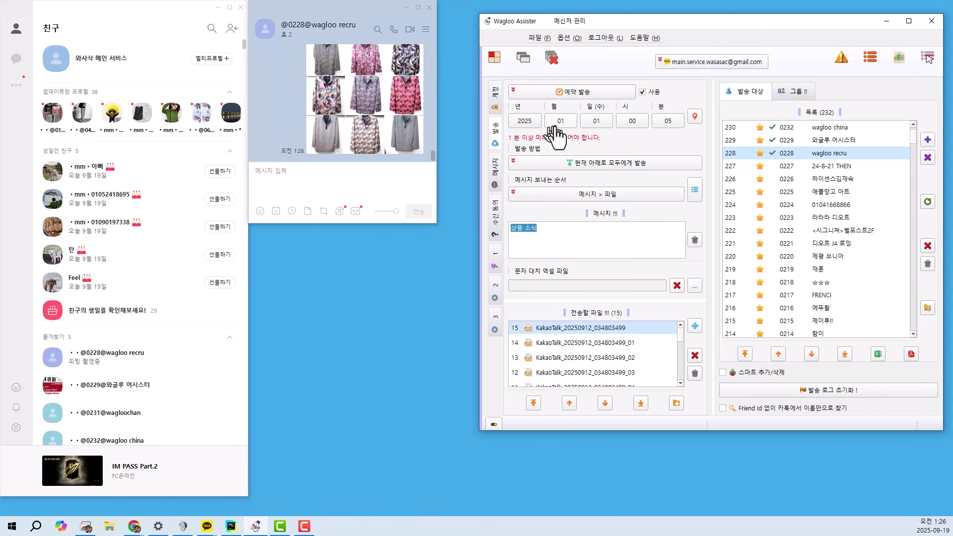
{"action": "left_click", "coordinate": [694, 117]}
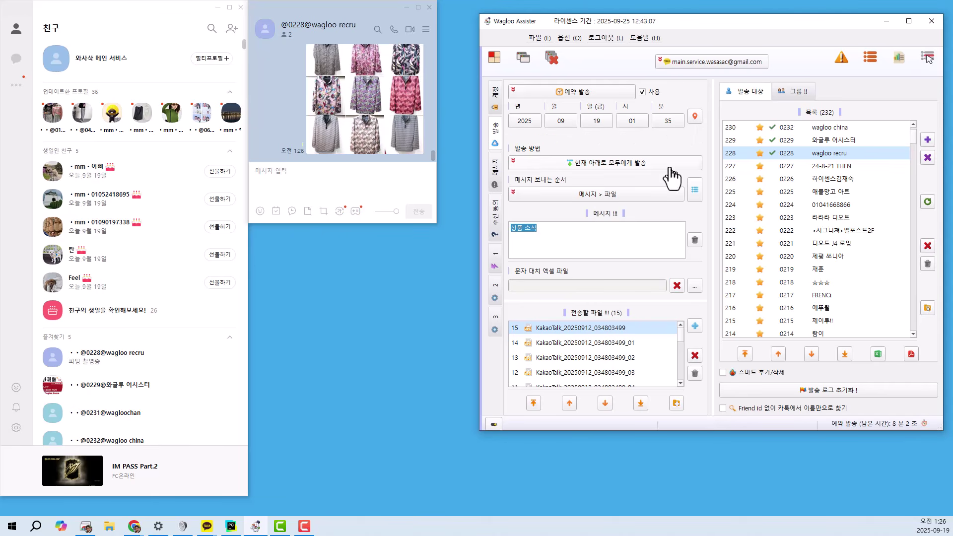
{"action": "left_click", "coordinate": [671, 124]}
{"action": "left_click", "coordinate": [725, 198]}
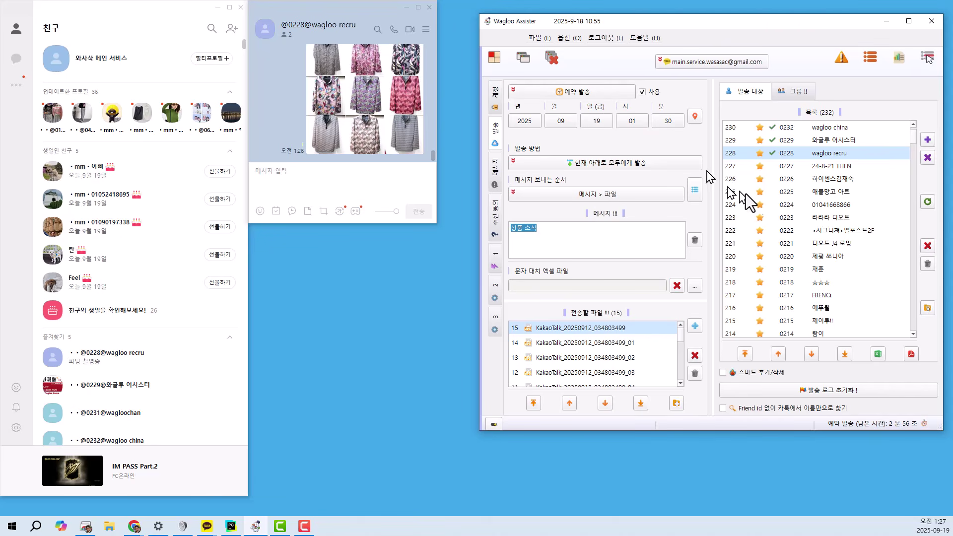
Open the chats of recipients 232 and 231 from the recipient list and close the chat of recipient 231.
{"action": "left_click", "coordinate": [816, 128]}
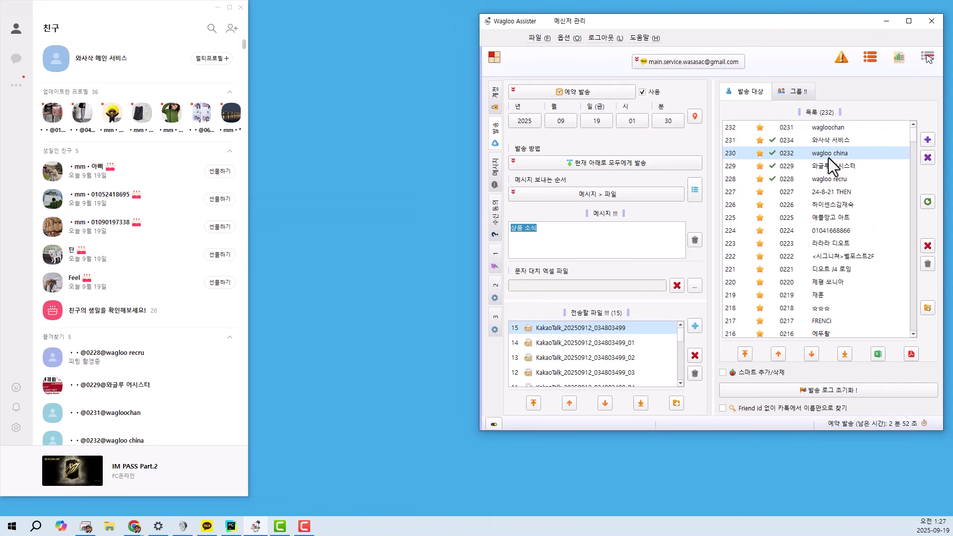
{"action": "left_click", "coordinate": [844, 130]}
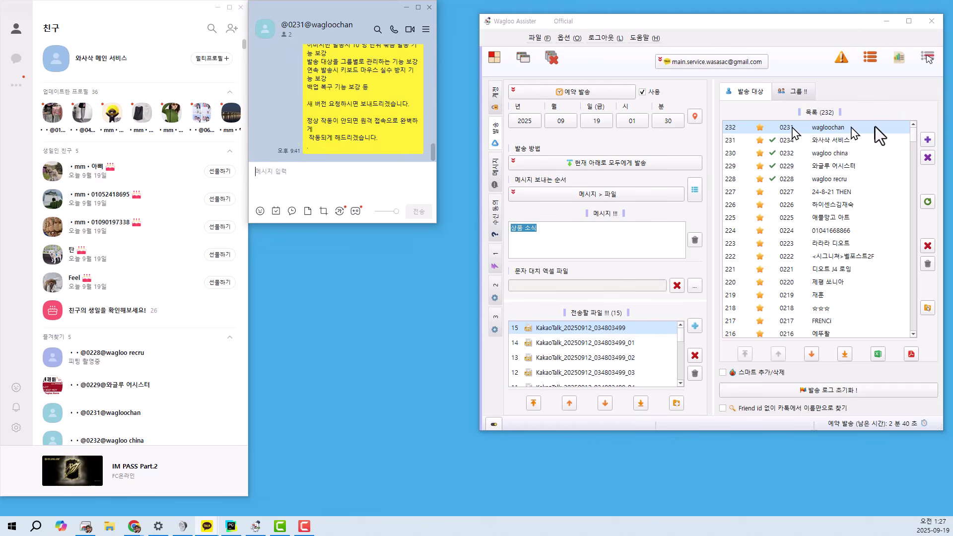
{"action": "left_click", "coordinate": [849, 140]}
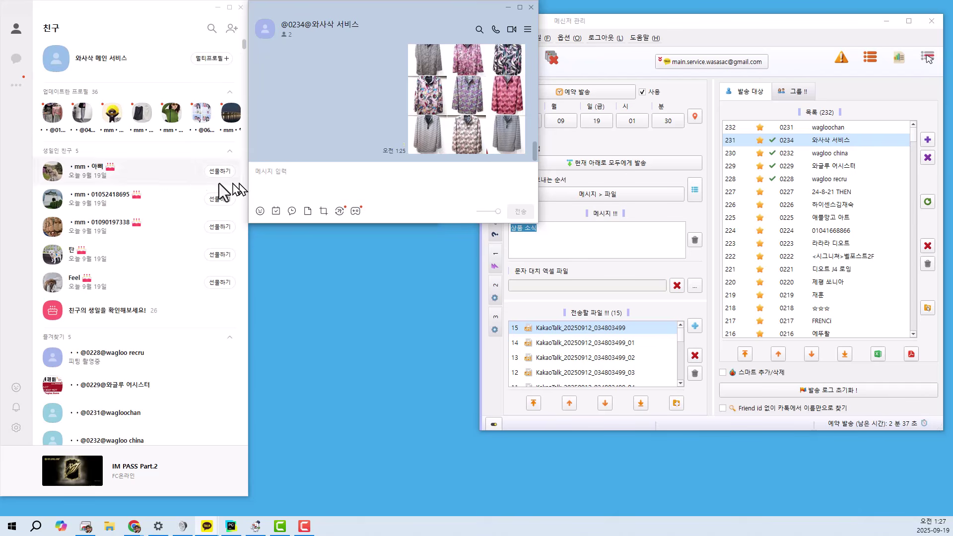
{"action": "left_click", "coordinate": [529, 7]}
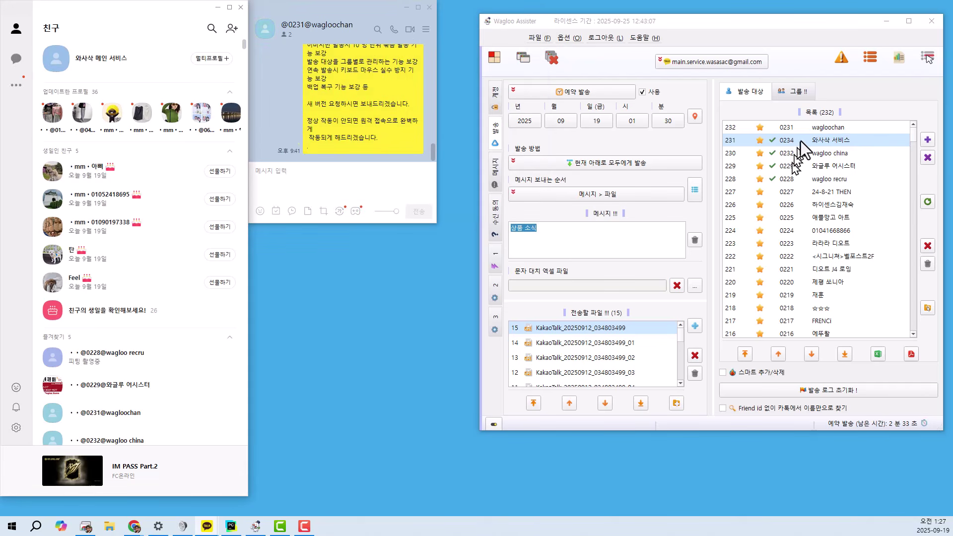
Send the message "상품 소식" and the attached files individually to recipient 232 at the start of the list.
{"action": "left_click", "coordinate": [792, 126]}
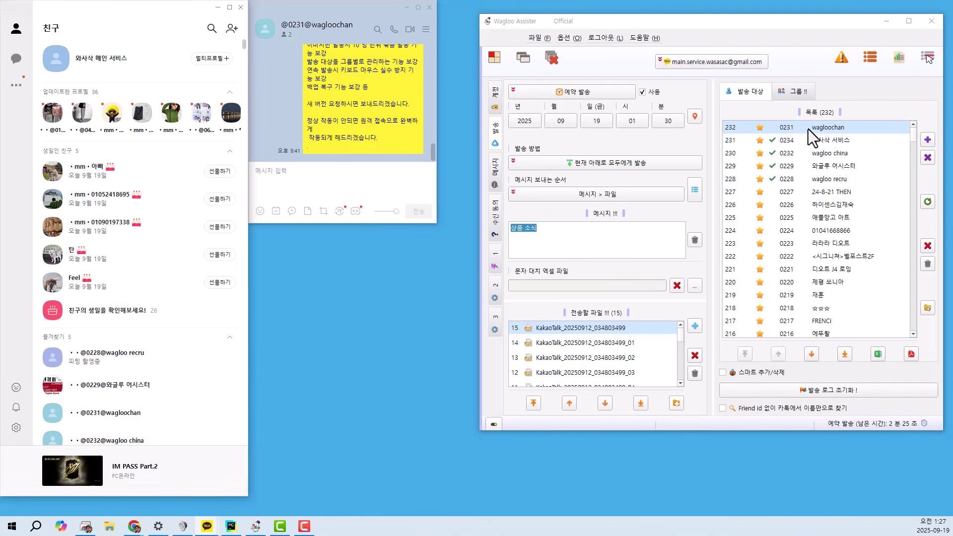
{"action": "left_click", "coordinate": [308, 211]}
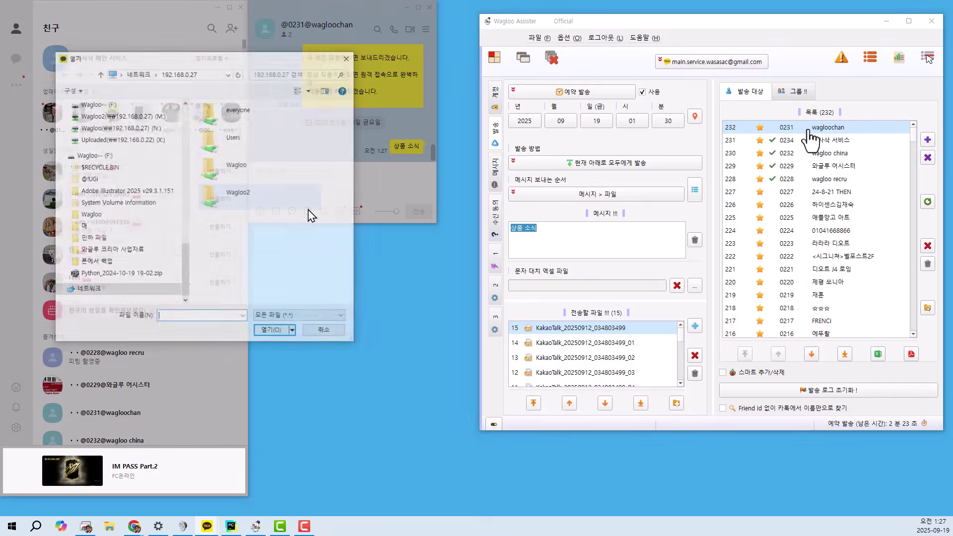
{"action": "key", "text": "ctrl+v"}
{"action": "key", "text": "Return"}
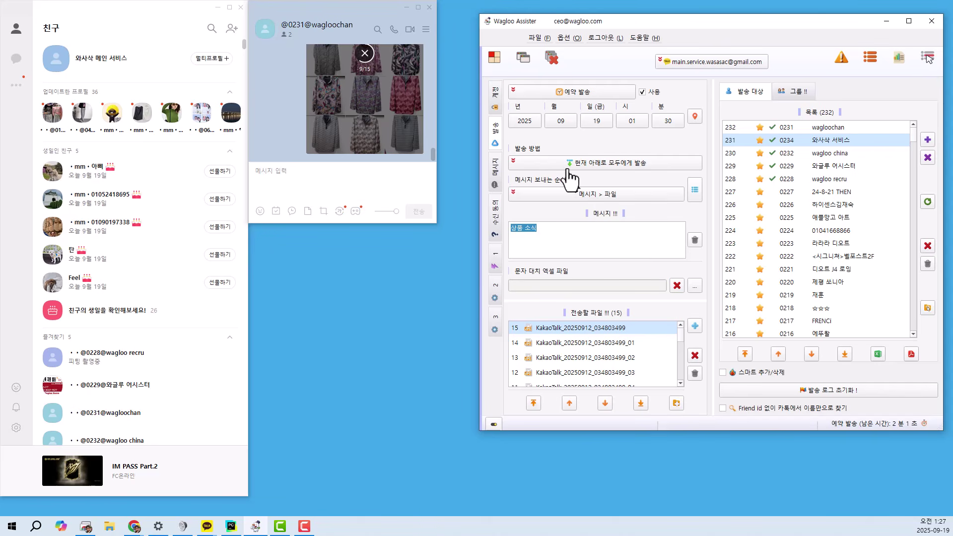
Select recipients 232, 225 and 220 together and view the send method for selected friends in the list.
{"action": "left_click", "coordinate": [634, 171]}
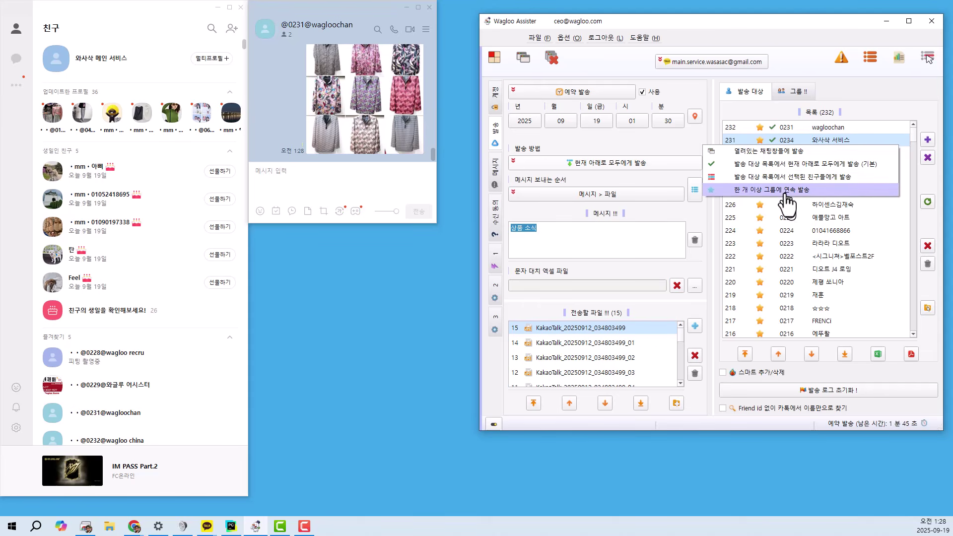
{"action": "left_click", "coordinate": [805, 247]}
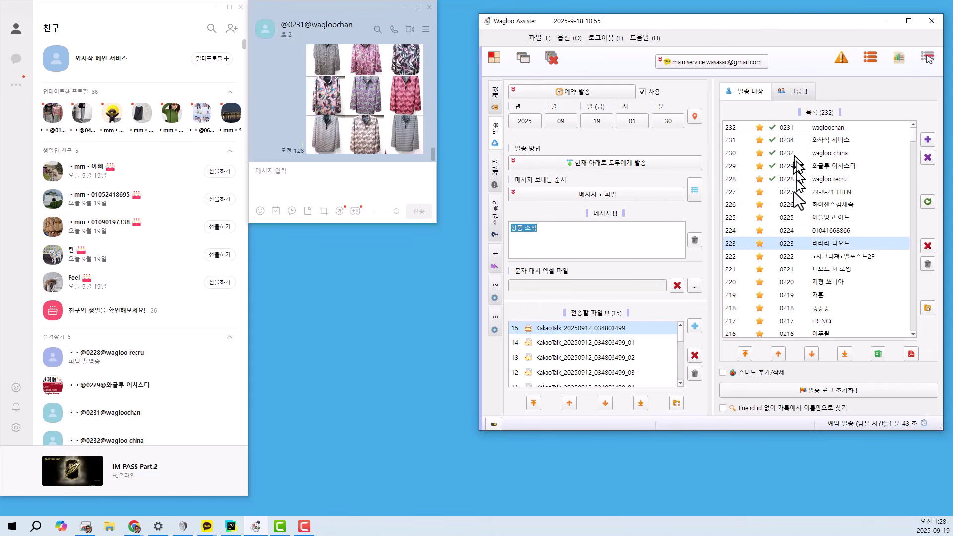
{"action": "left_click", "coordinate": [806, 129]}
{"action": "left_click", "coordinate": [814, 218], "text": "ctrl"}
{"action": "left_click", "coordinate": [830, 283], "text": "ctrl"}
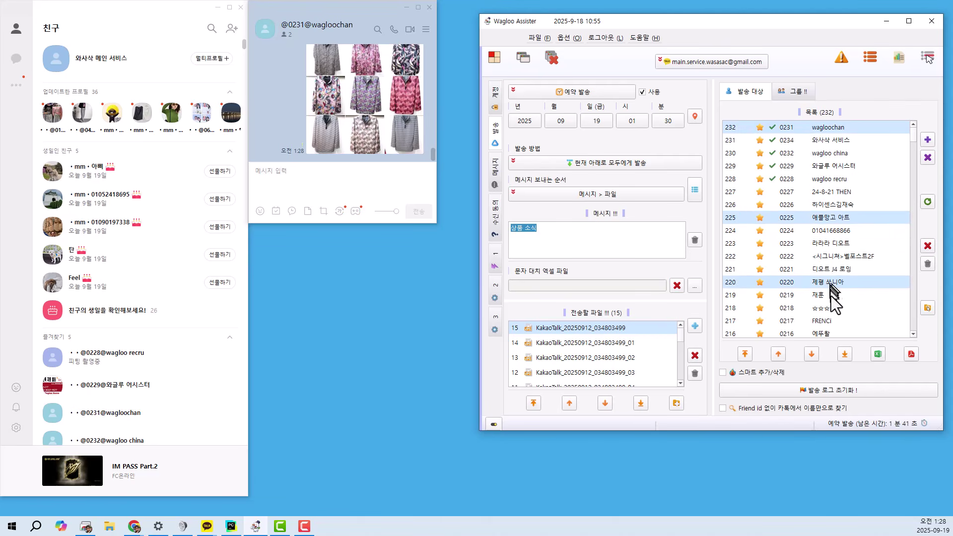
{"action": "left_click", "coordinate": [662, 172]}
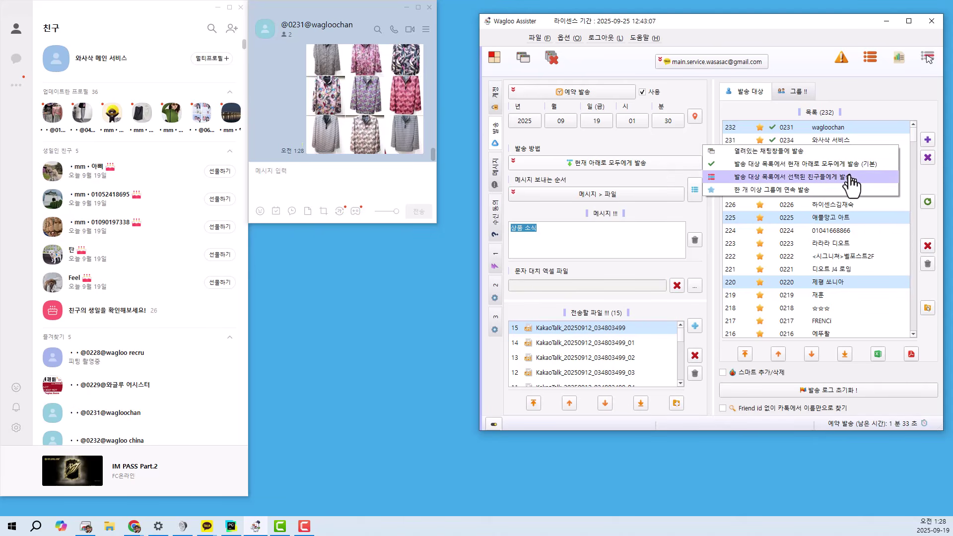
{"action": "left_click", "coordinate": [834, 229]}
Show the recipient groups, set the send method to 한 개 이상 그룹에 연속 발송, and tick all four groups.
{"action": "left_click", "coordinate": [796, 92]}
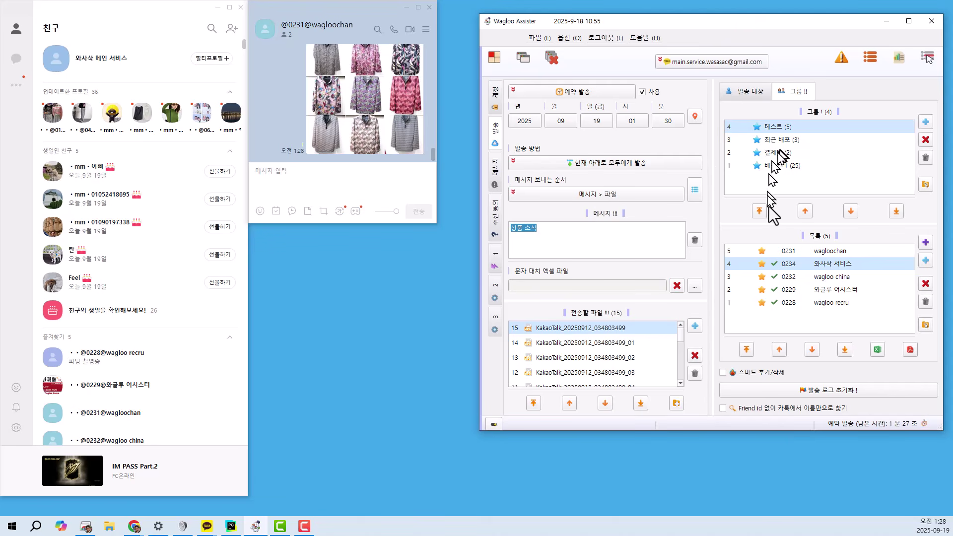
{"action": "left_click", "coordinate": [793, 249]}
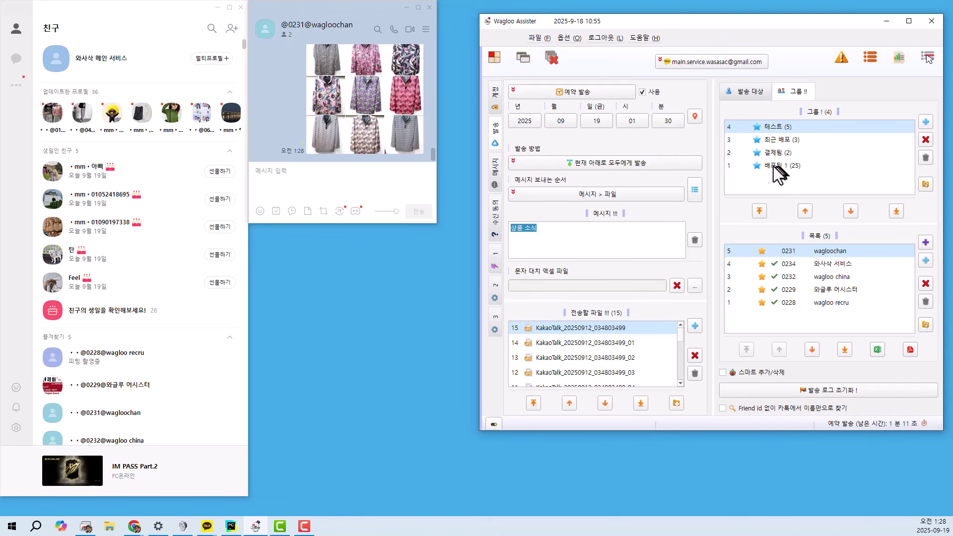
{"action": "left_click", "coordinate": [675, 165]}
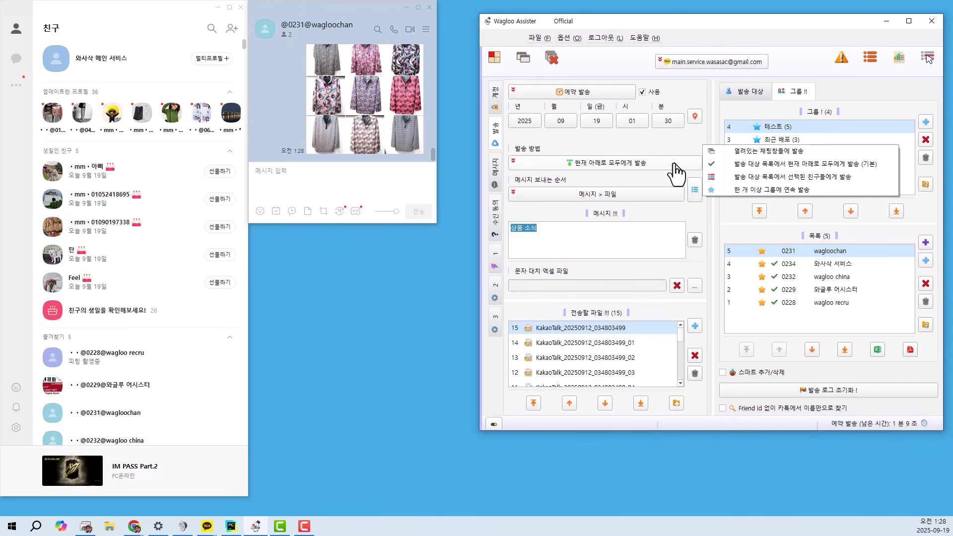
{"action": "left_click", "coordinate": [778, 193]}
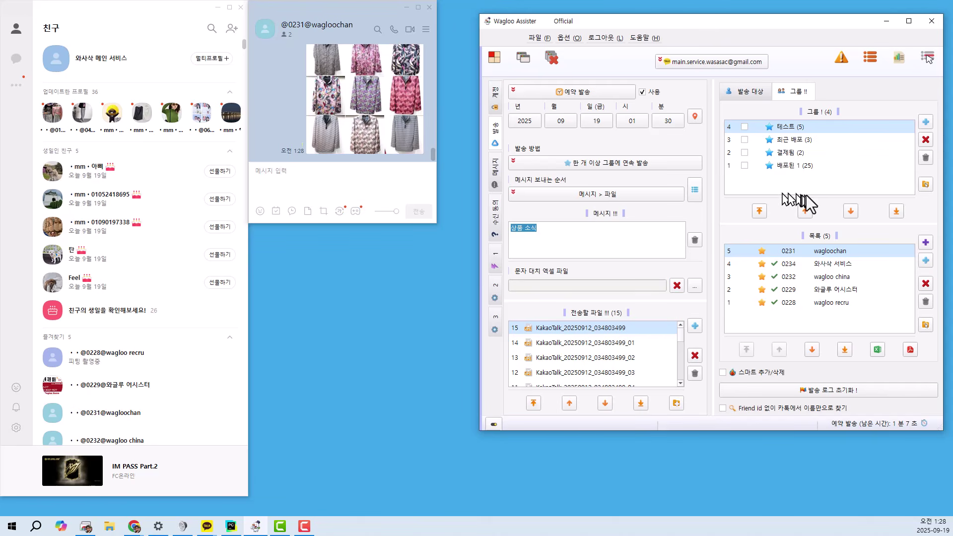
{"action": "left_click", "coordinate": [744, 128]}
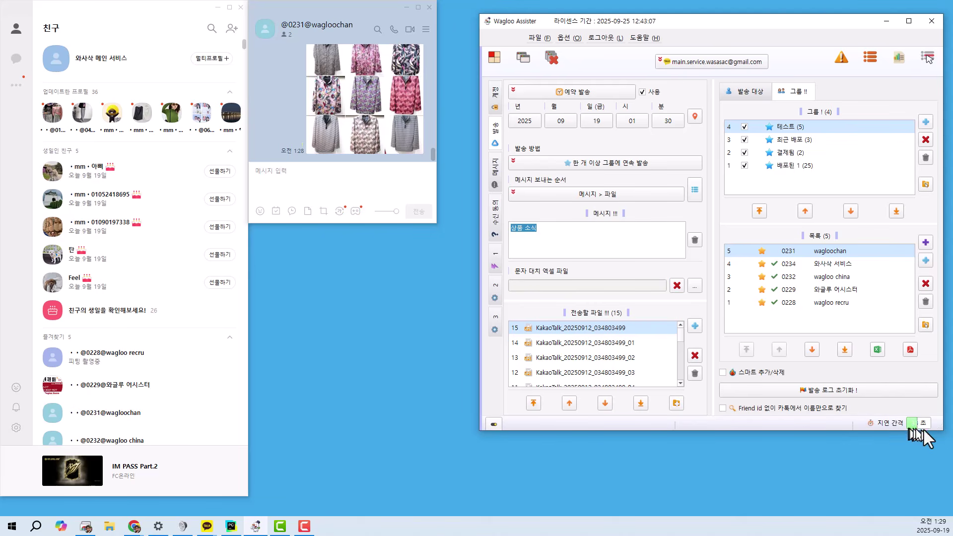
Set the send method to everyone from the current entry down and make recipient 232 in the target list the starting point.
{"action": "left_click", "coordinate": [644, 163]}
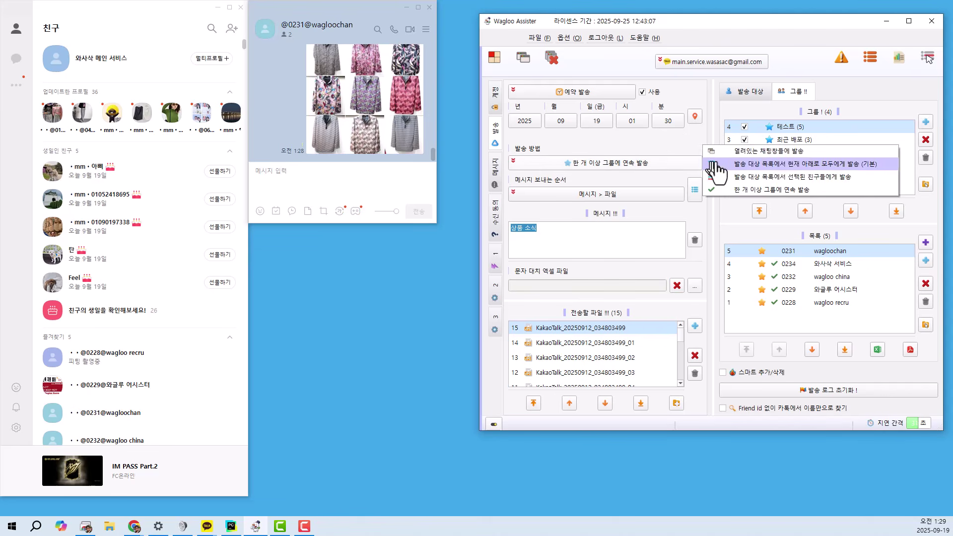
{"action": "left_click", "coordinate": [755, 164]}
{"action": "left_click", "coordinate": [752, 93]}
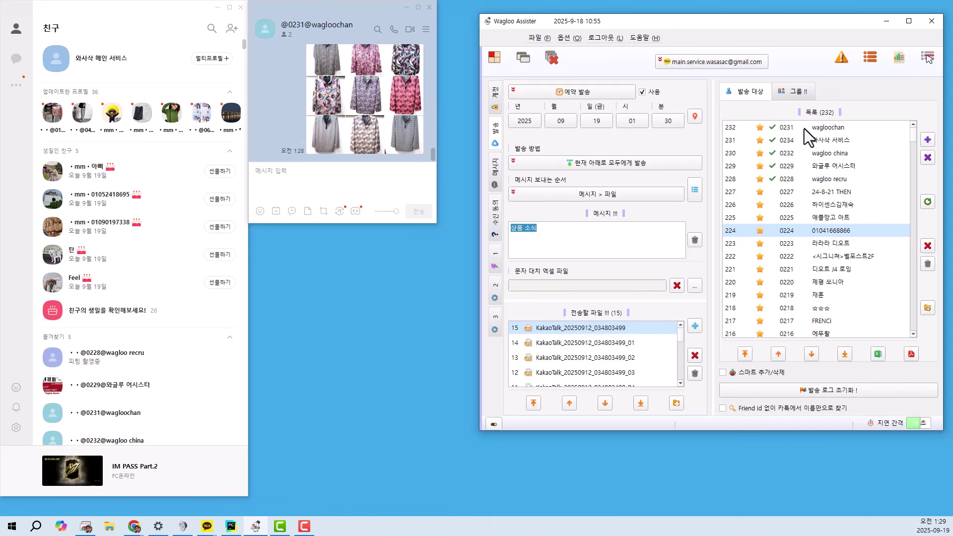
{"action": "left_click", "coordinate": [804, 129]}
Reset the send log, let the scheduled send run, and close its completion report.
{"action": "left_click", "coordinate": [847, 391]}
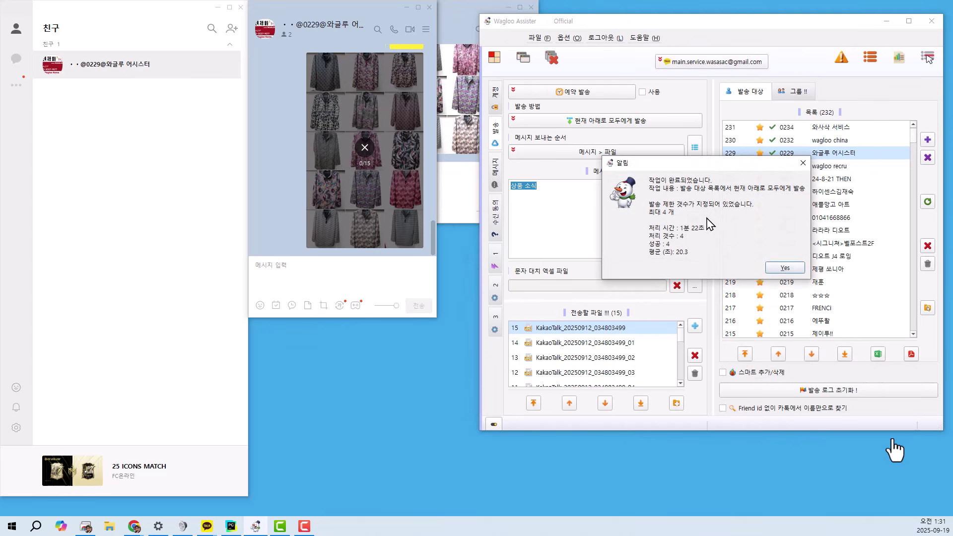
{"action": "left_click", "coordinate": [775, 265]}
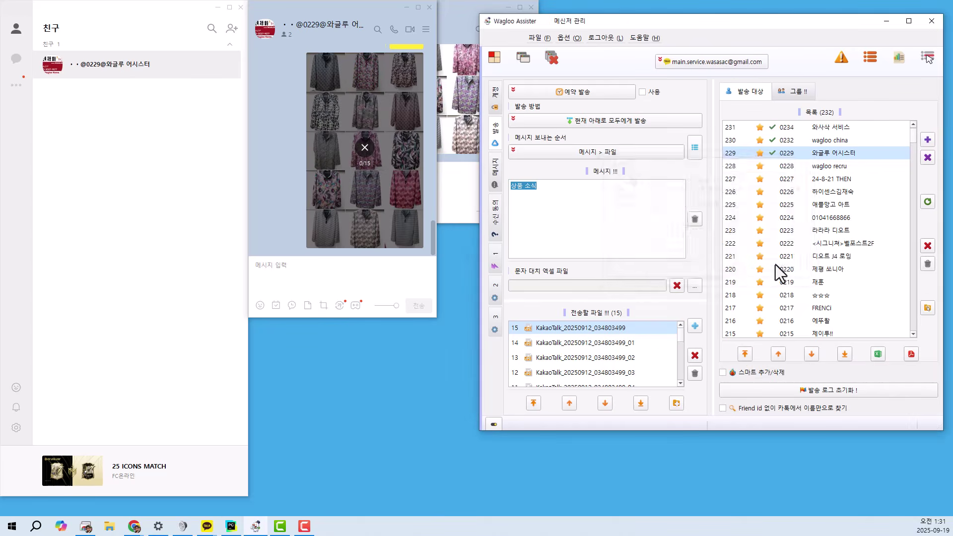